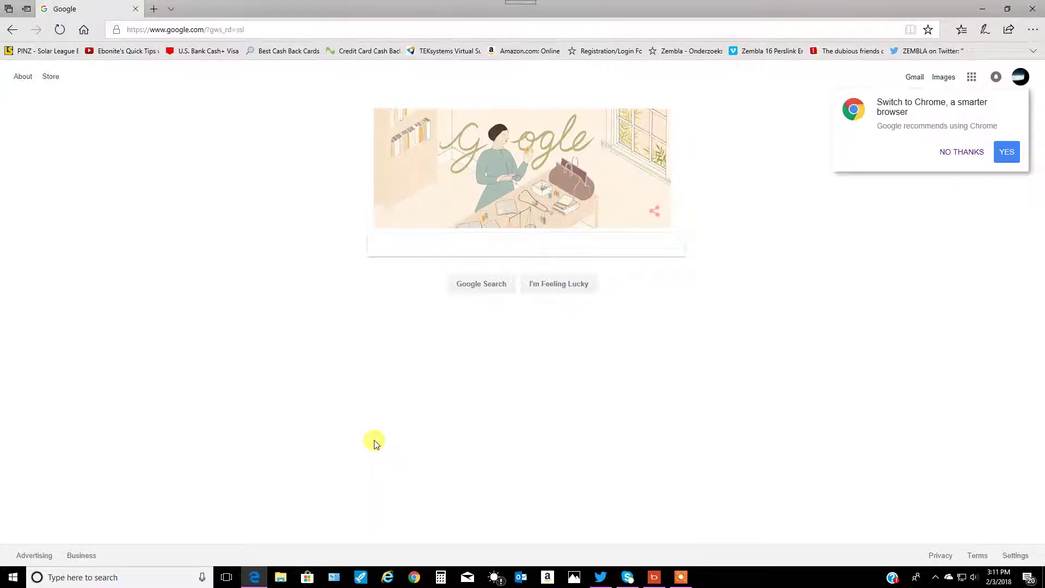
Search Google for 'youtube promotion' and close the autocomplete suggestions on the results page.
click(416, 246)
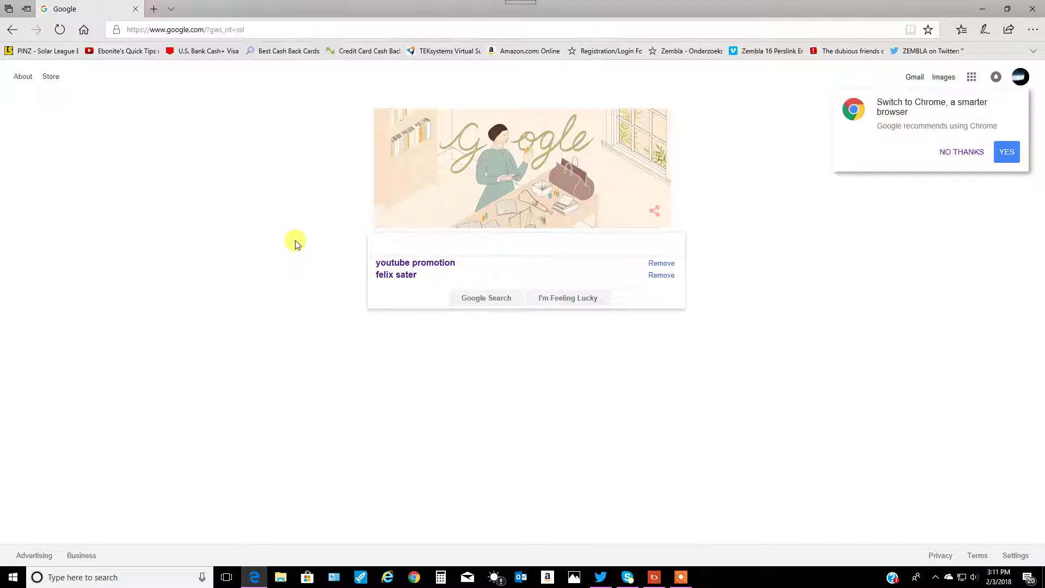
click(418, 263)
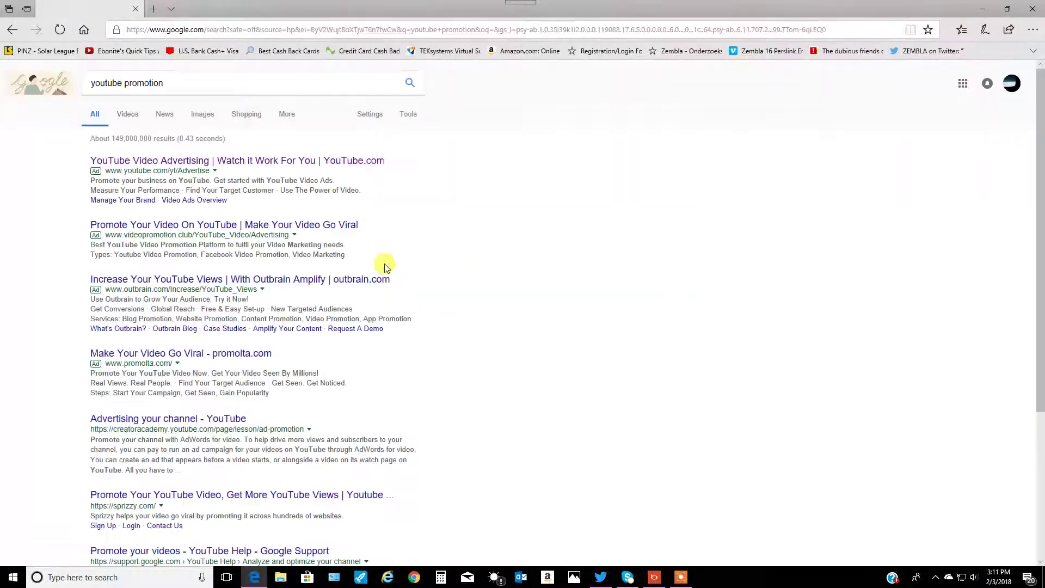
click(175, 78)
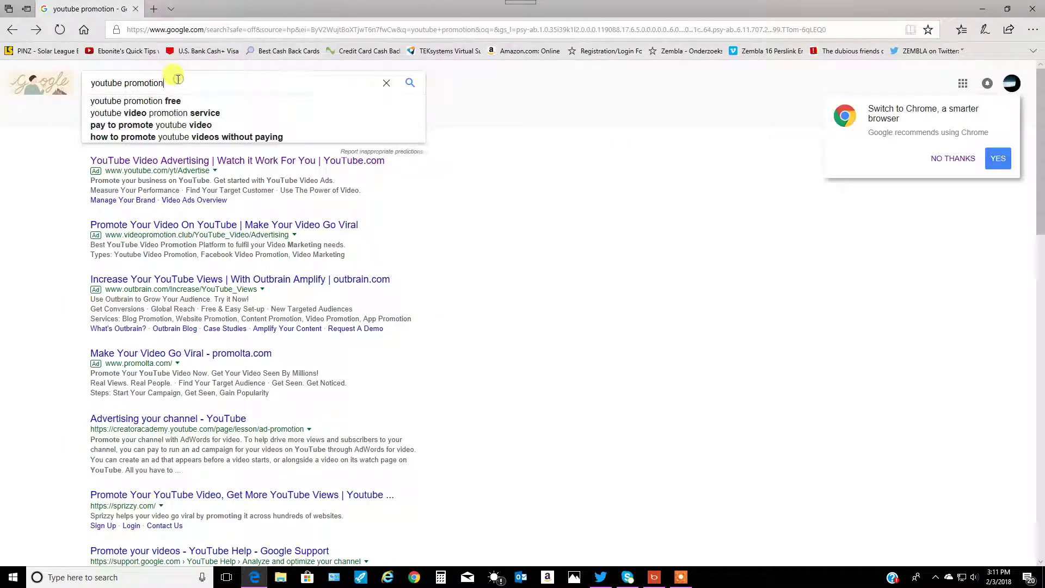
click(64, 172)
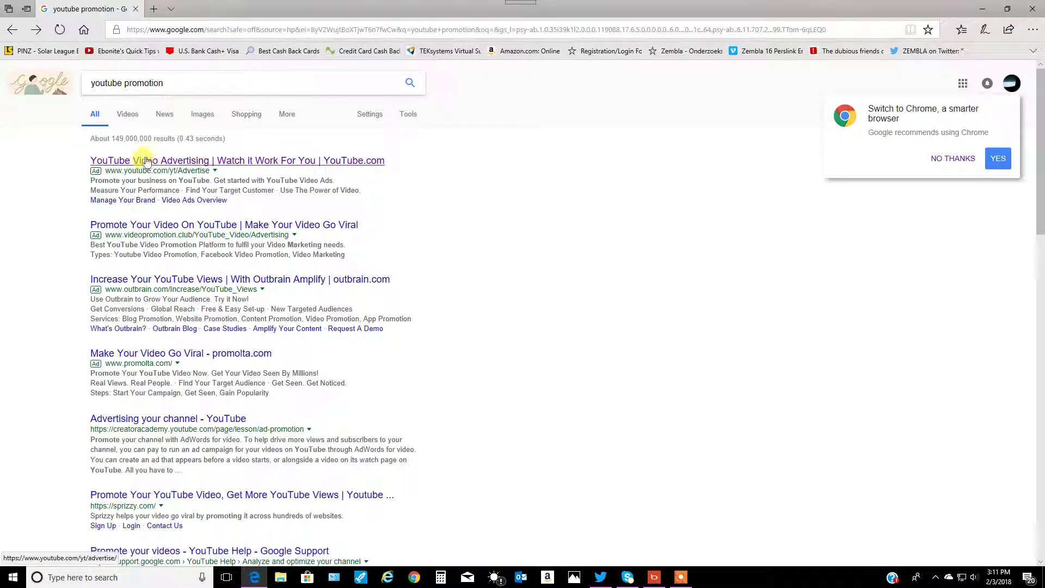
Open the sponsored 'YouTube Video Advertising' result to reach the AdWords for video setup page.
click(147, 163)
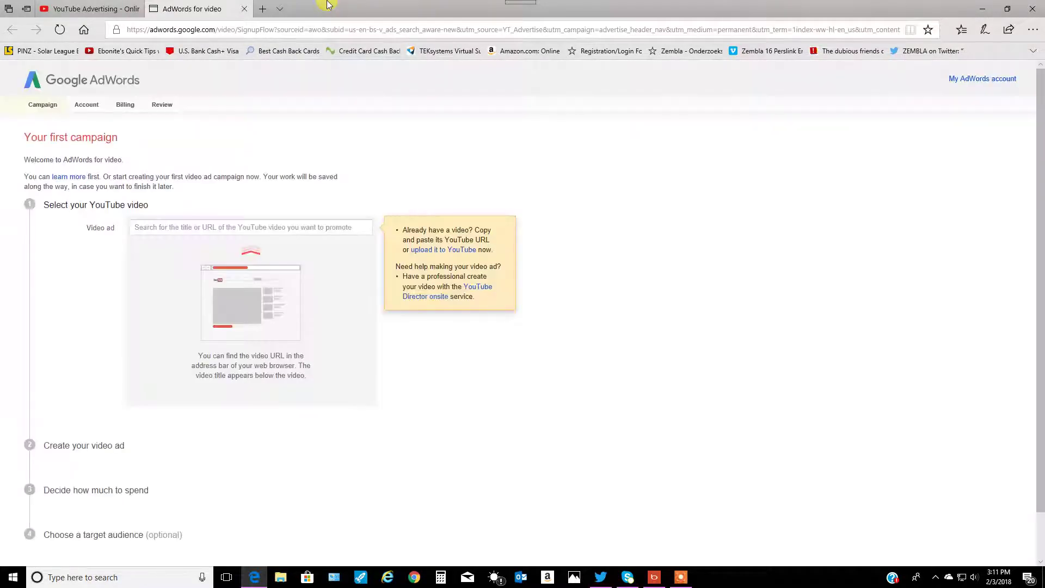
scroll(90, 349, down, 1)
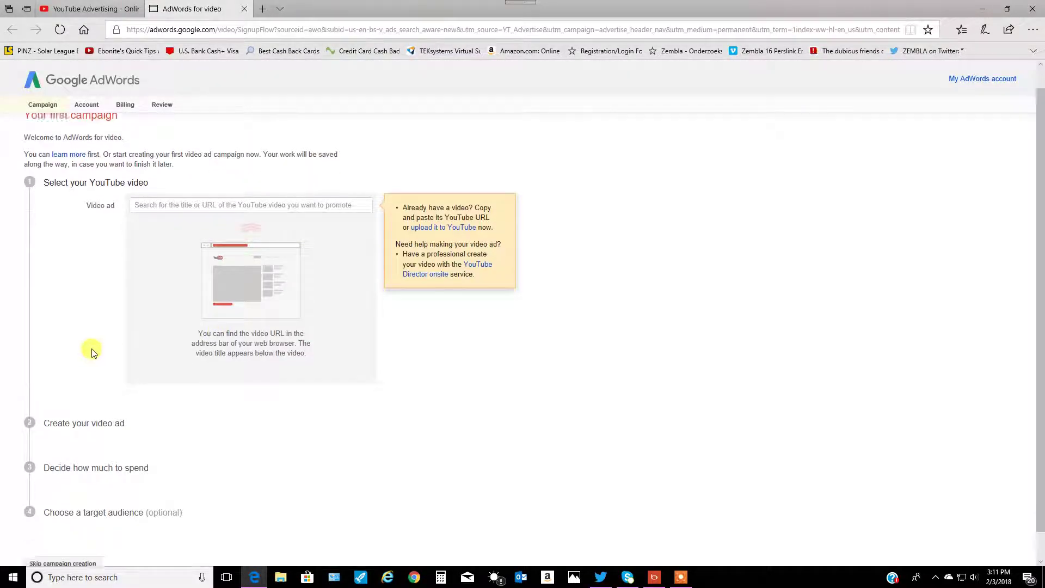
scroll(92, 349, up, 1)
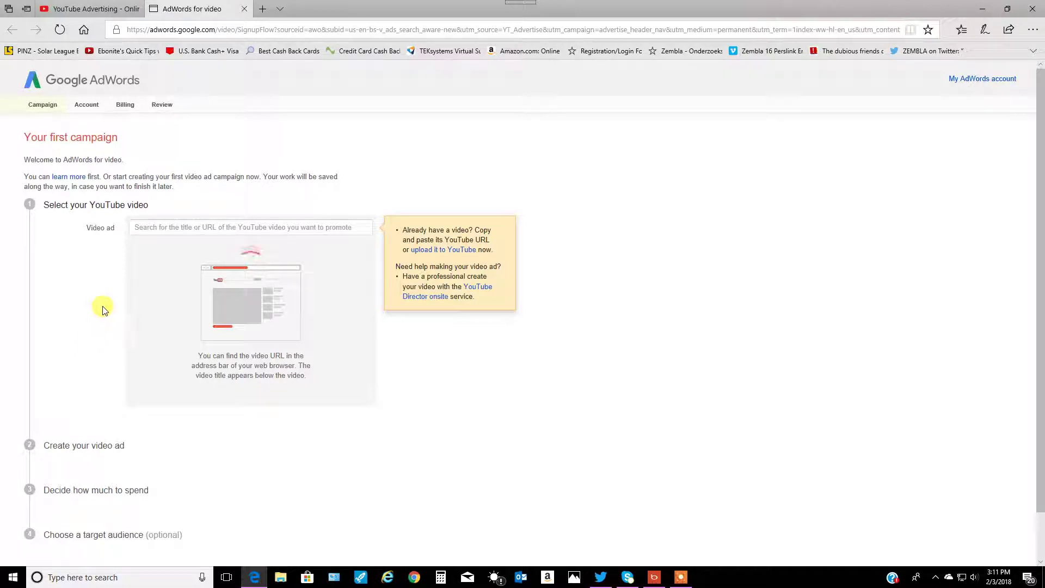
scroll(86, 327, down, 1)
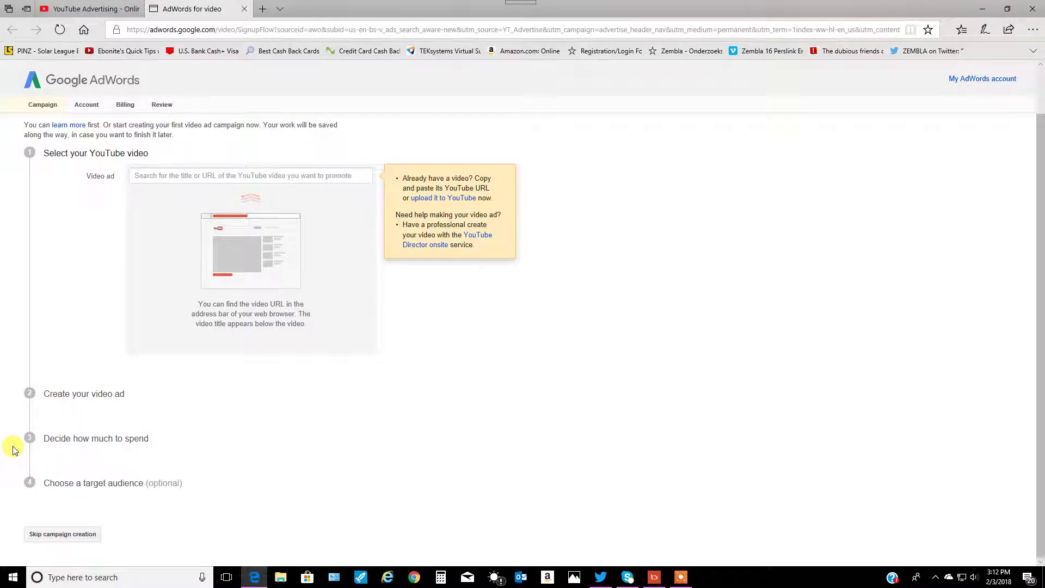
scroll(13, 448, up, 1)
Look up 'David Cay Johnston fine print' and select the PBS NewsHour Fine Print video.
click(214, 227)
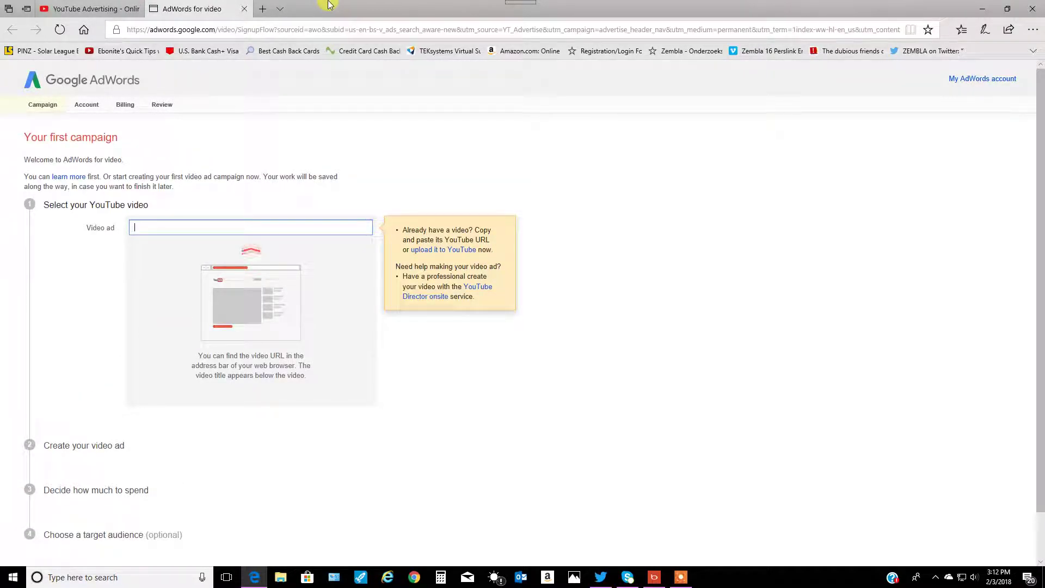
text(David CAy)
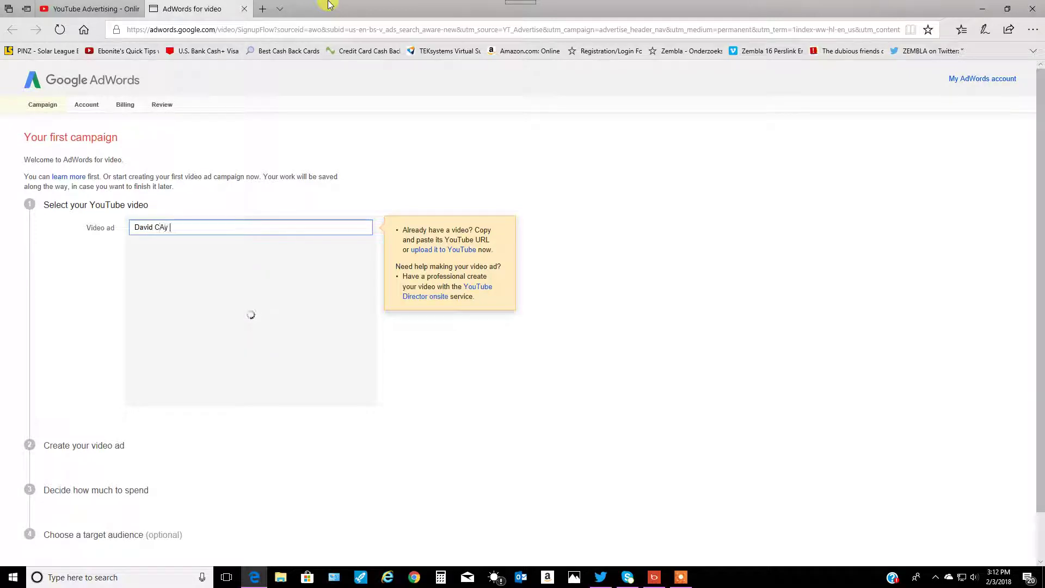
key(BackSpace)
key(BackSpace)
key(BackSpace)
text(ay John)
text(ston)
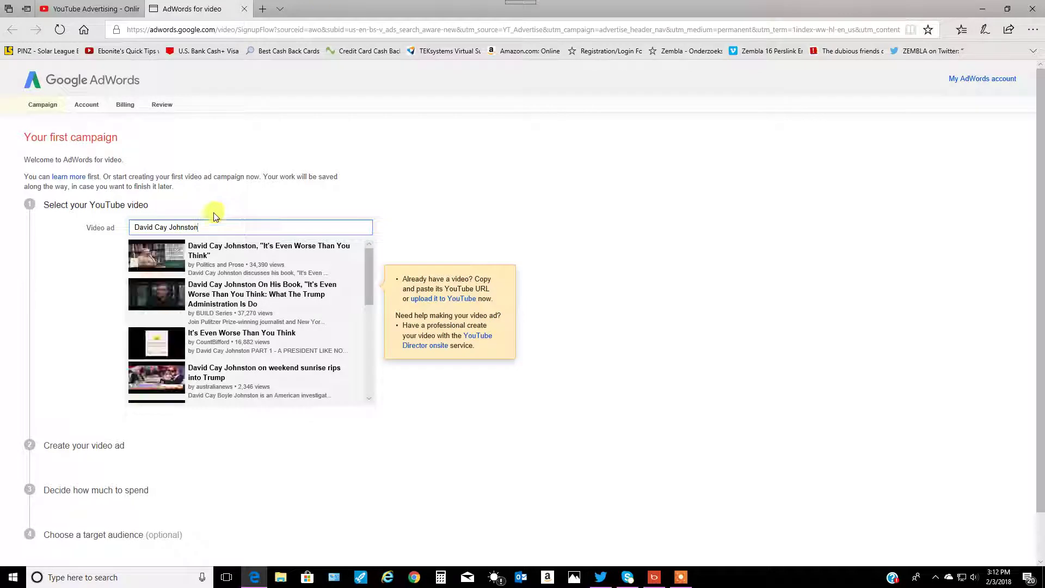
text( f)
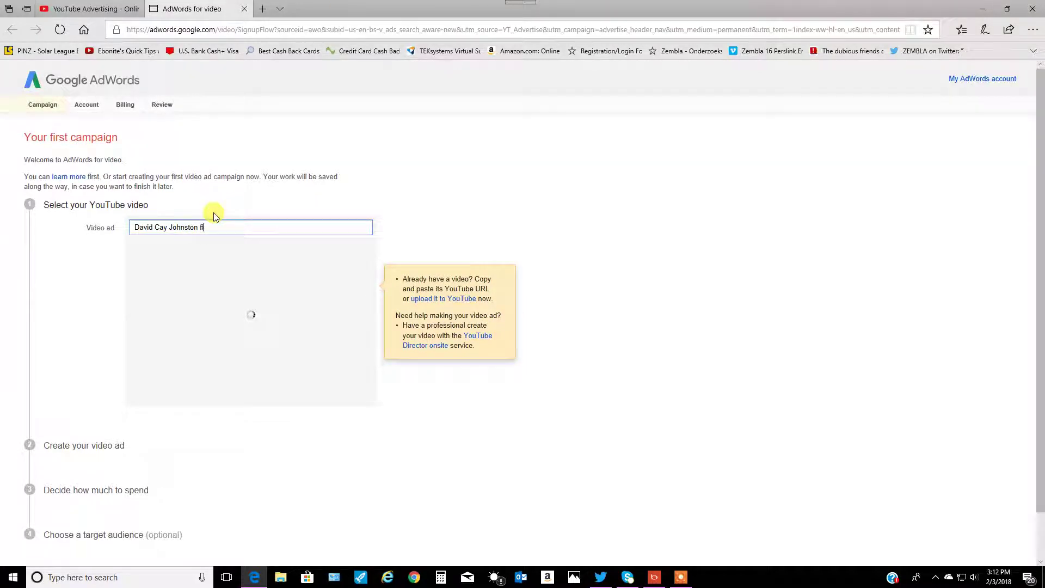
text(ine print)
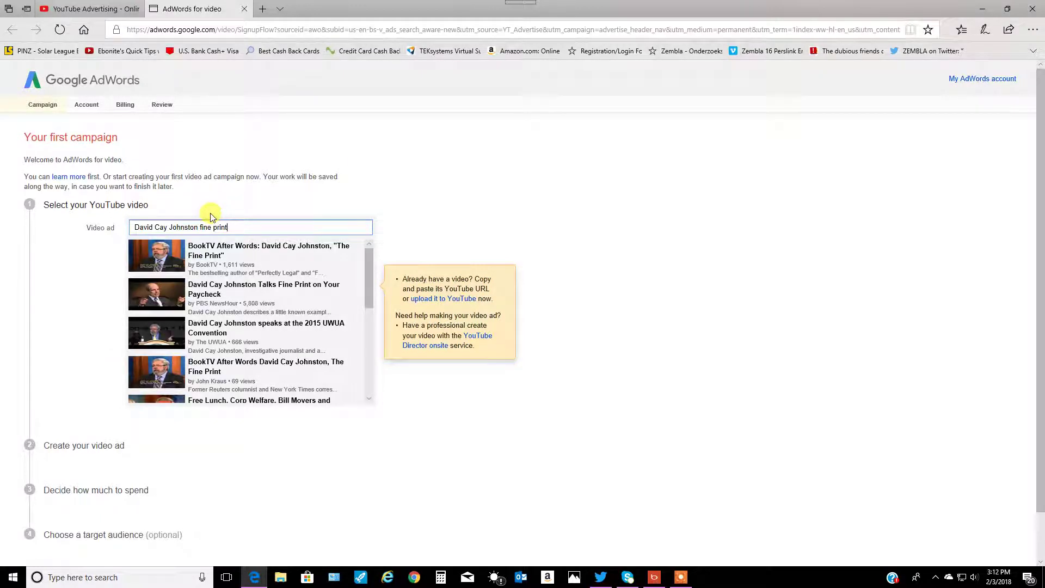
click(273, 293)
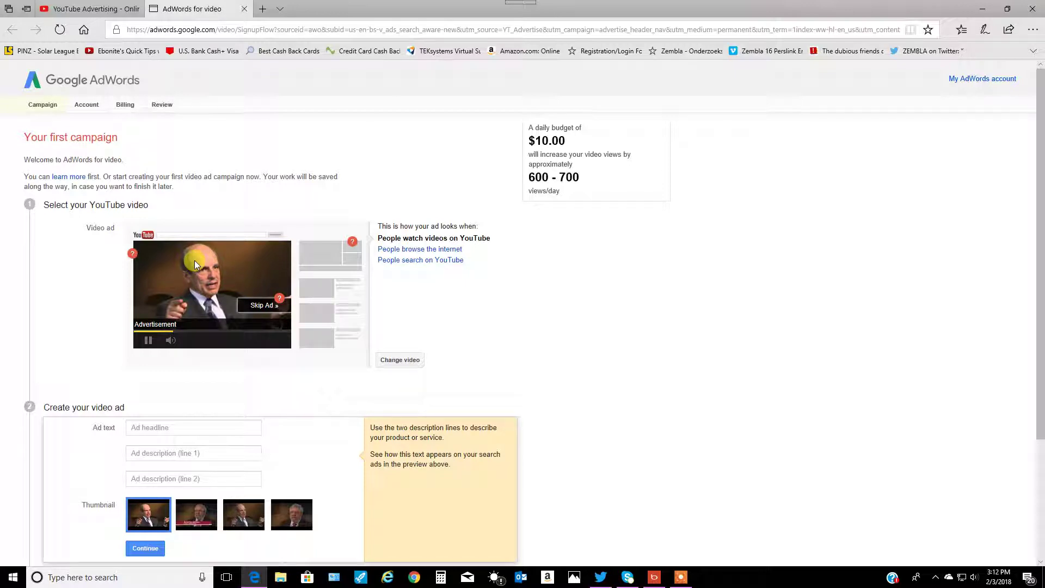
scroll(74, 375, down, 1)
Place the cursor in the empty Ad headline field of 'Create your video ad'.
click(164, 342)
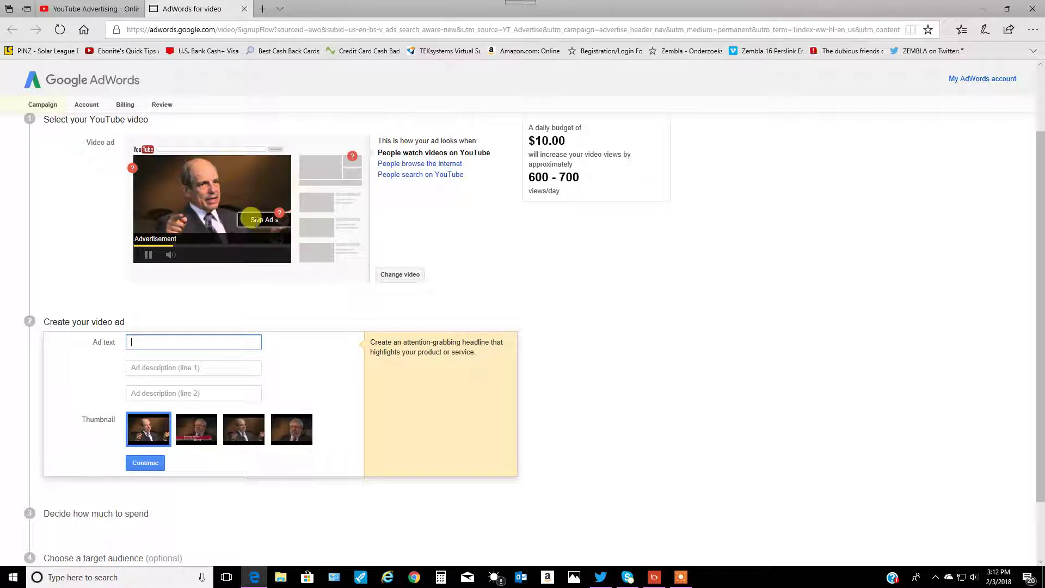
scroll(32, 298, down, 1)
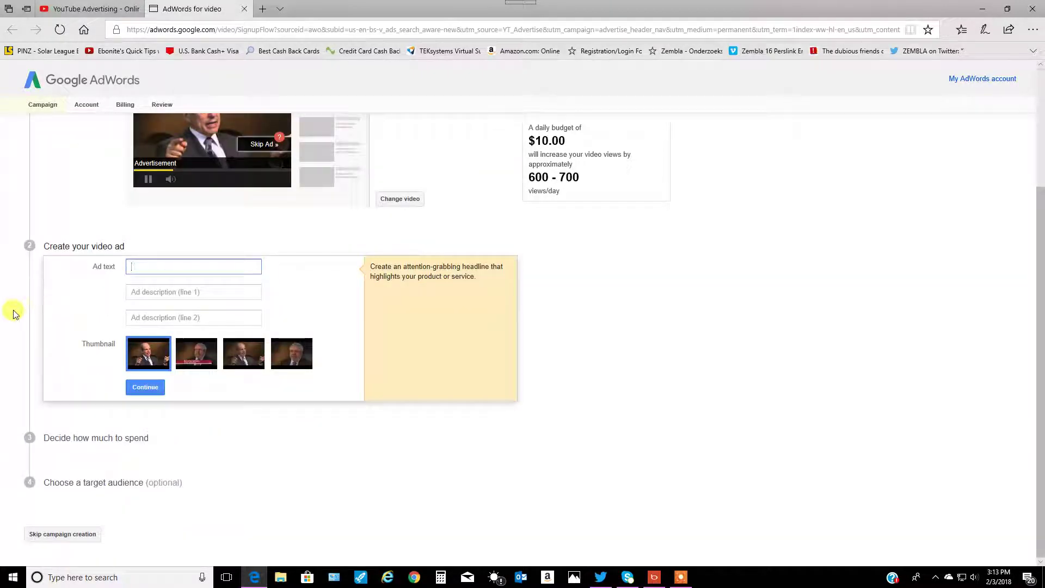
scroll(12, 310, up, 2)
scroll(13, 313, down, 2)
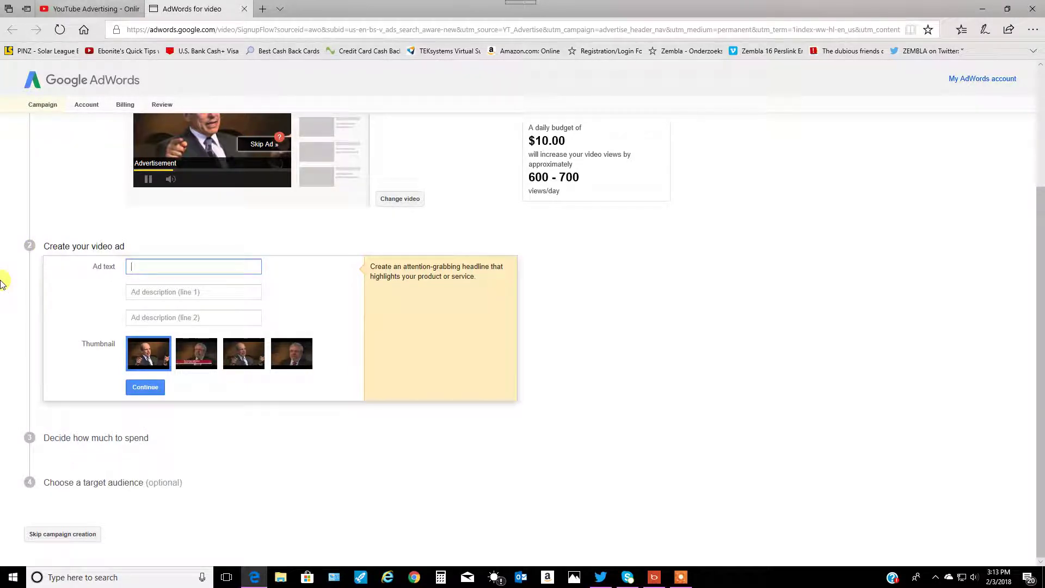
text(Dav)
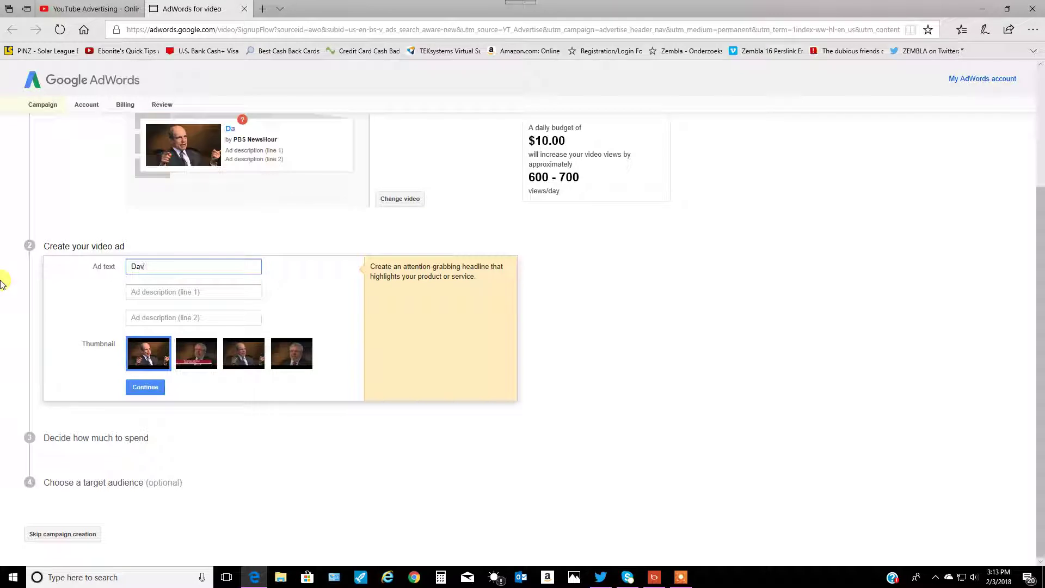
text(id Cay John)
text(ston)
Enter description lines 'Talks about corporate welfare' and 'Tax loopholes' and confirm the ad text.
key(Tab)
text(Ta)
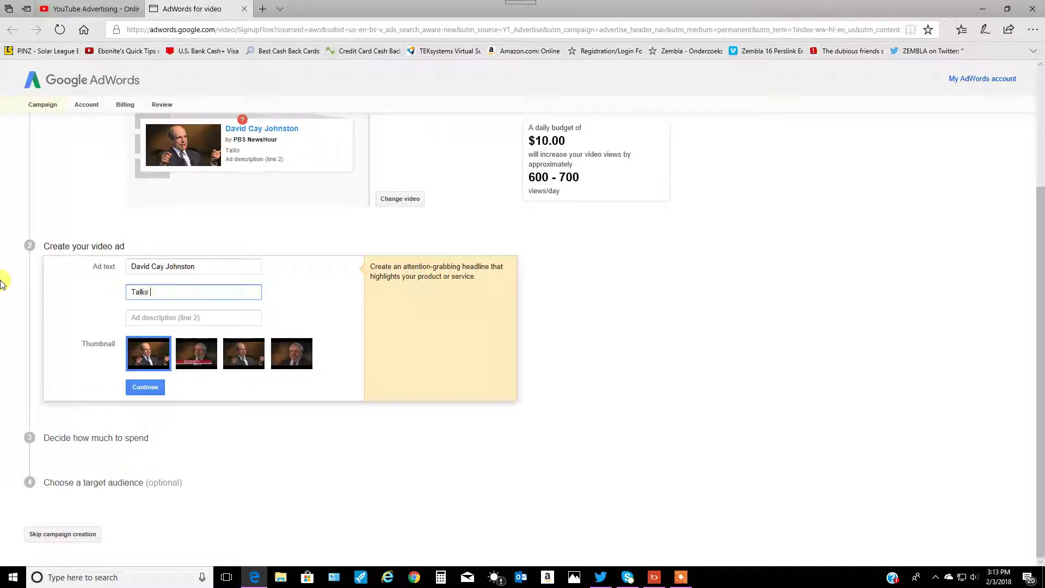
text(about )
text(corp)
text(orate welfare)
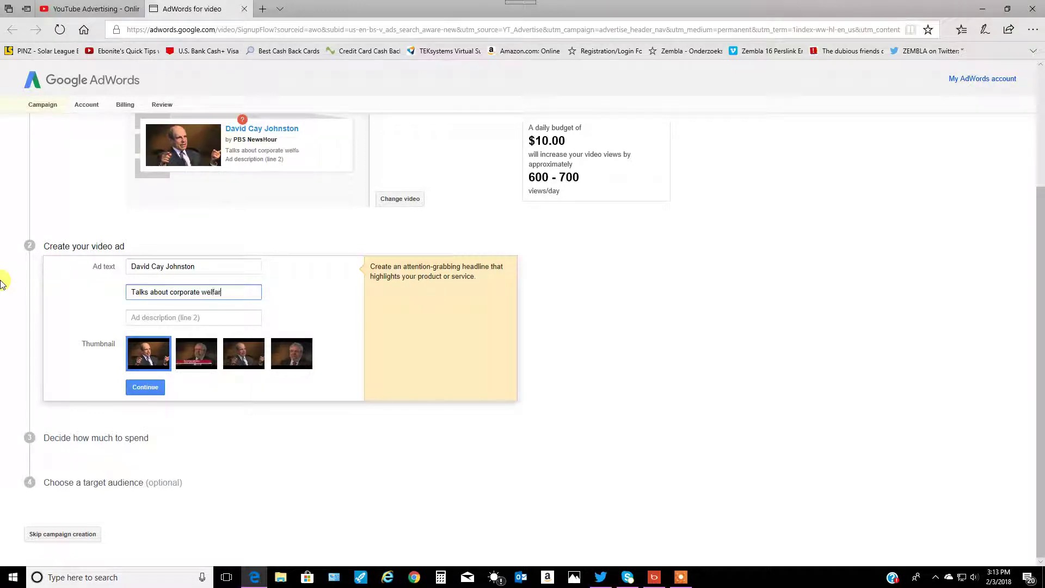
key(Tab)
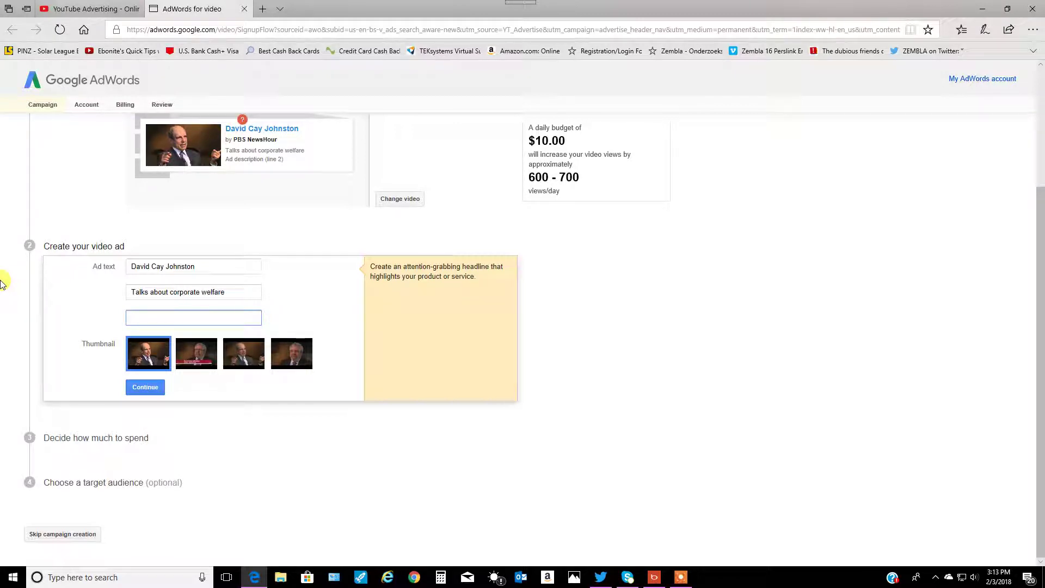
text(ax loop)
text(holes)
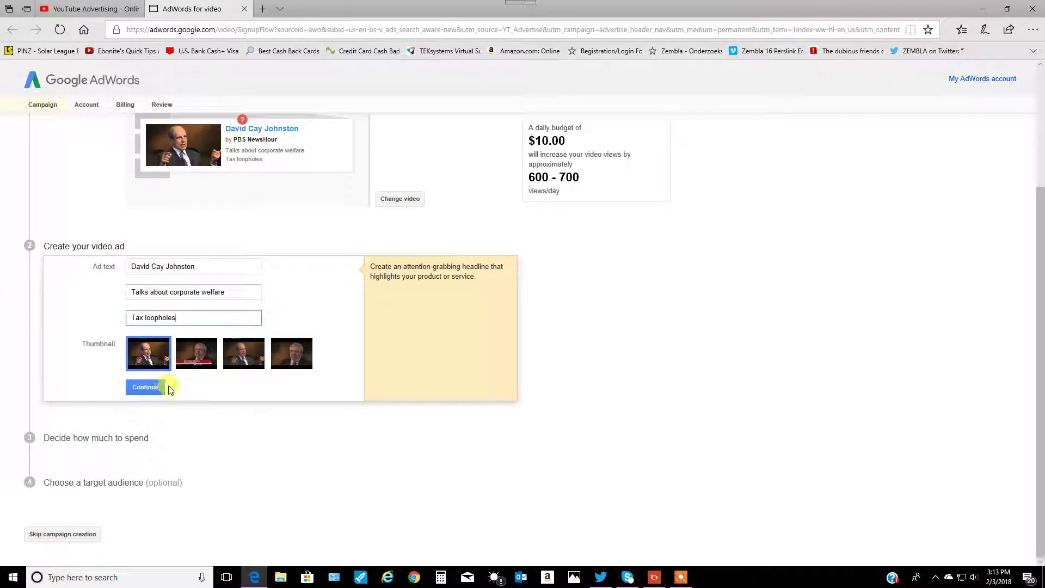
click(156, 387)
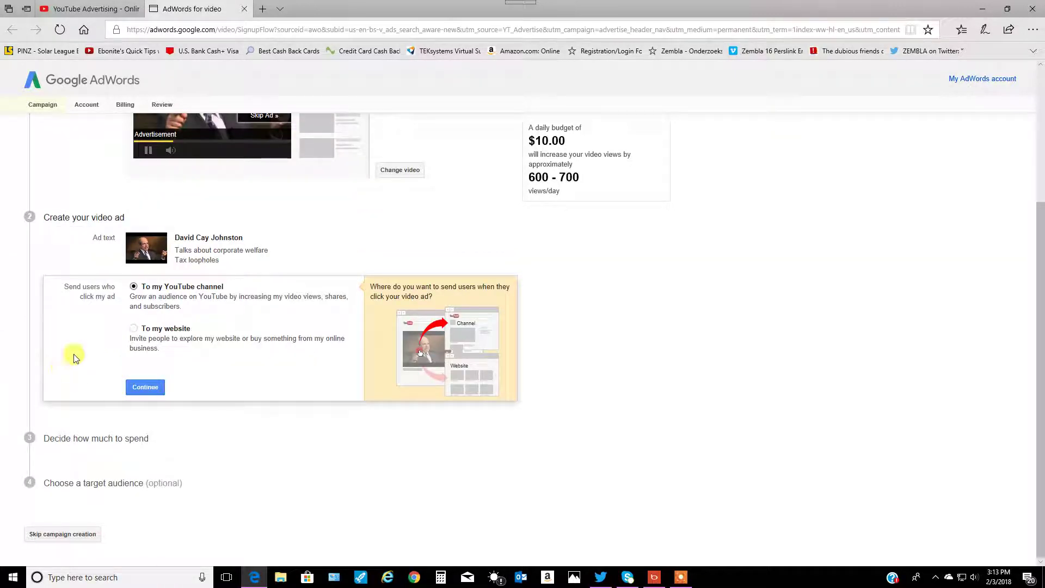
Choose 'To my YouTube channel' instead of a website as the click destination.
click(132, 328)
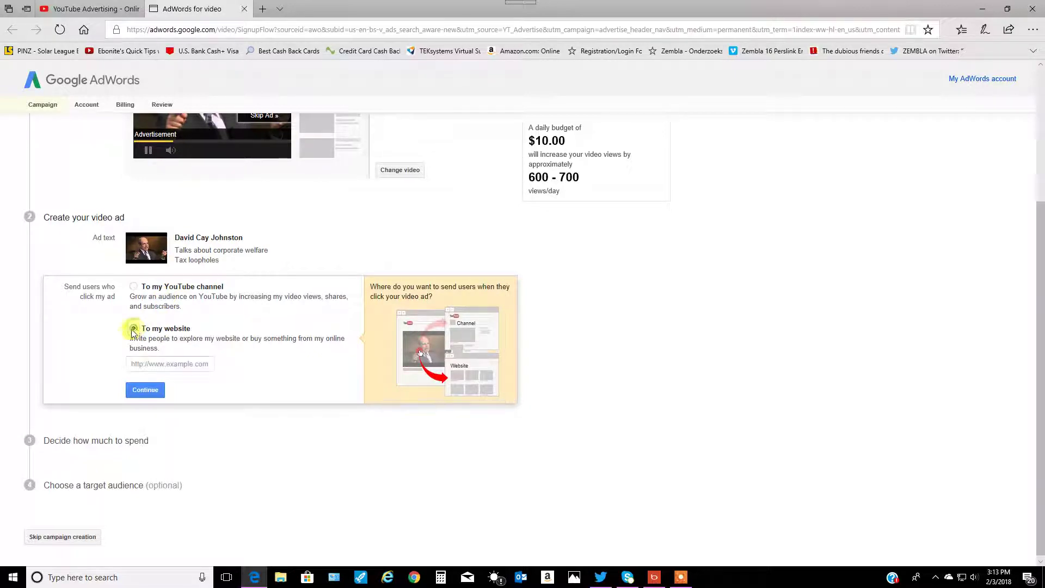
click(183, 364)
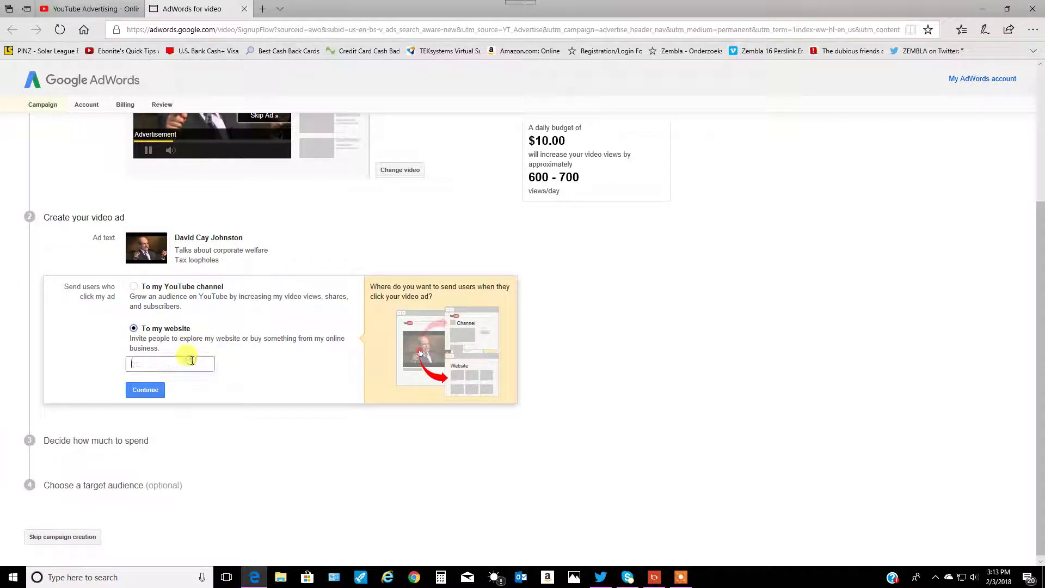
click(134, 286)
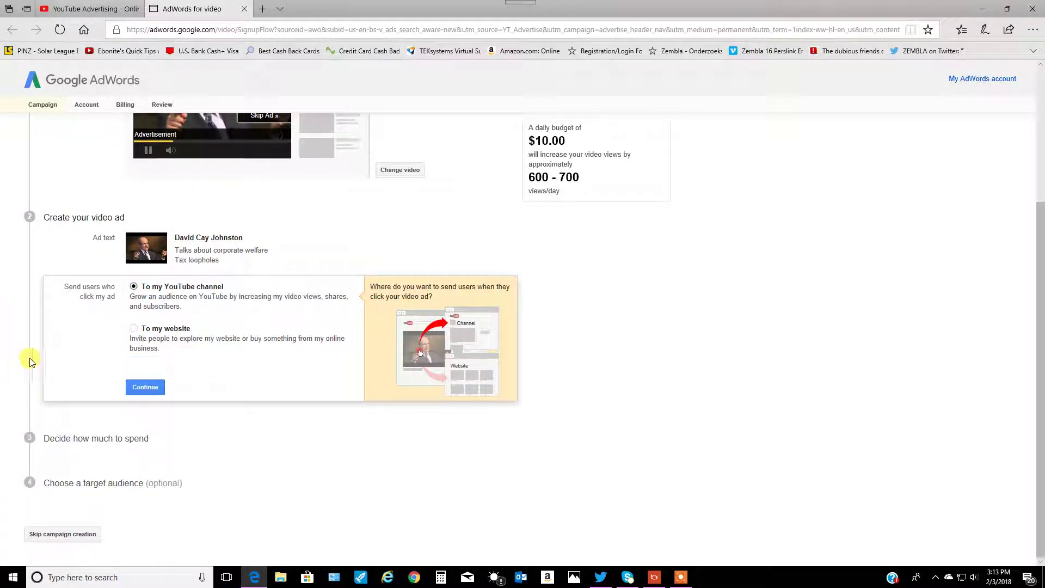
click(144, 387)
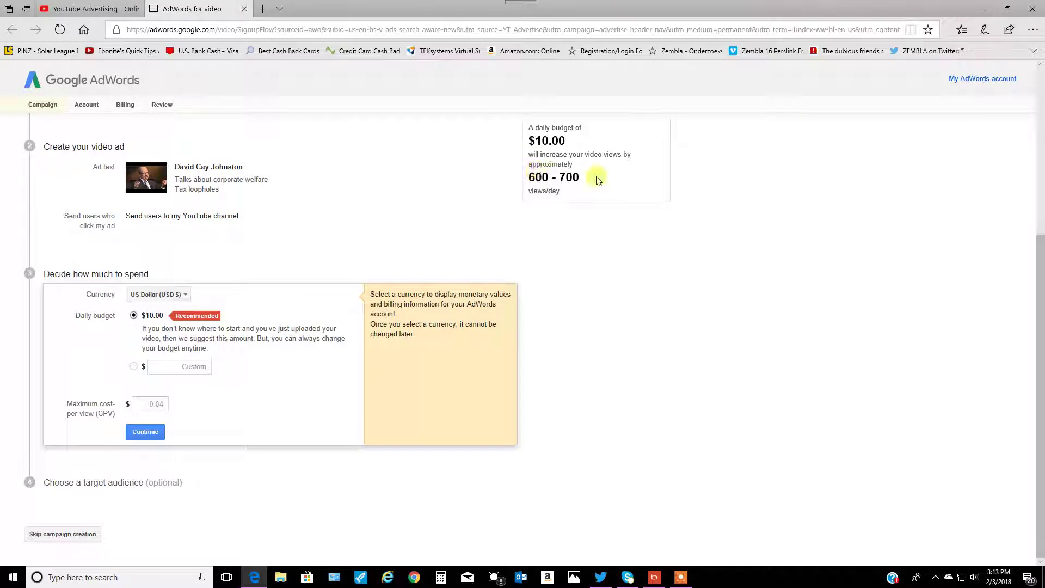
Choose Custom budget and change the daily amount from 0.25 to 0.75, then confirm.
click(133, 366)
click(173, 367)
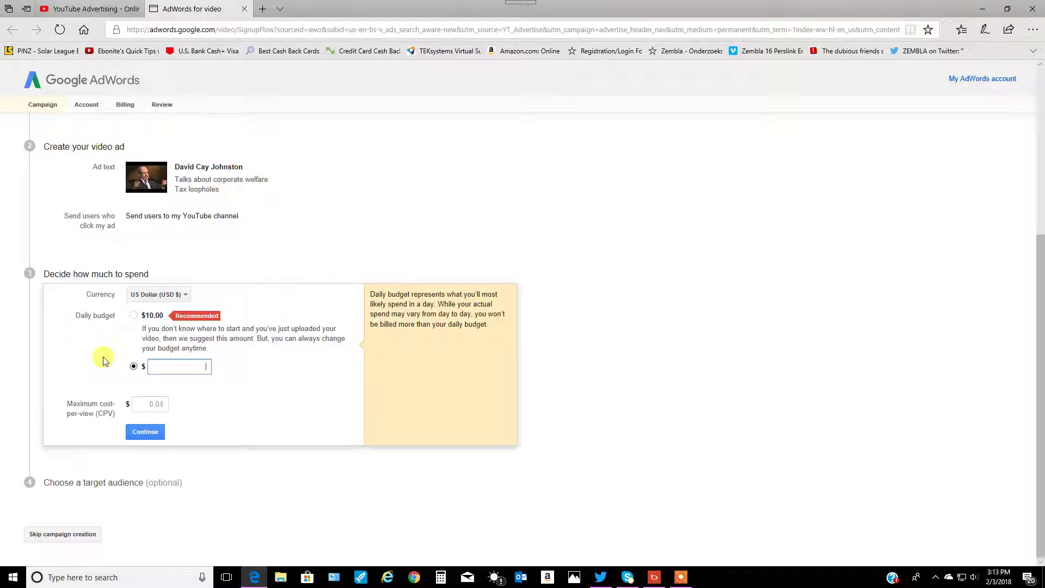
text(20.25)
click(3, 405)
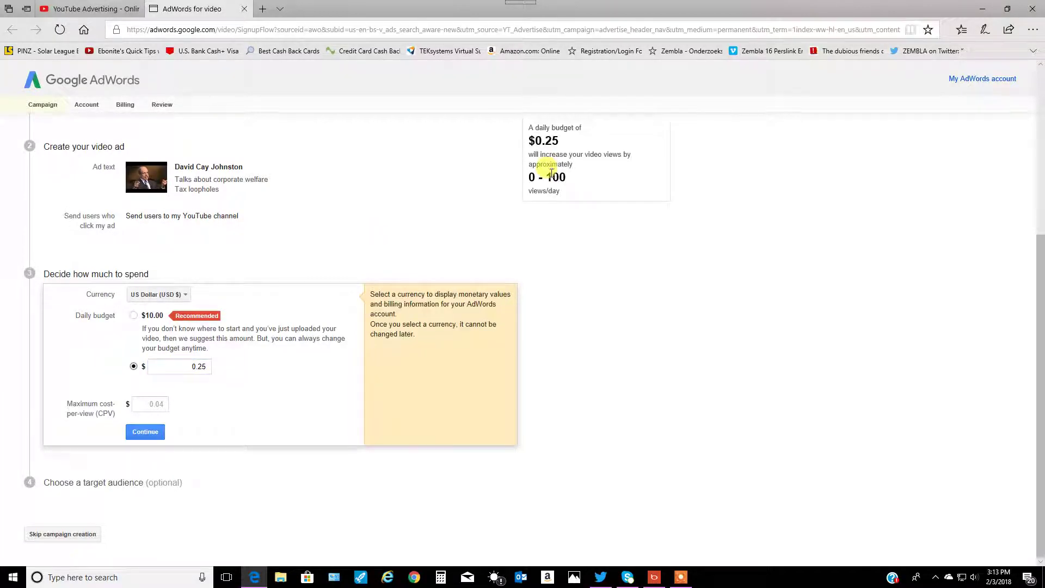
double_click(179, 365)
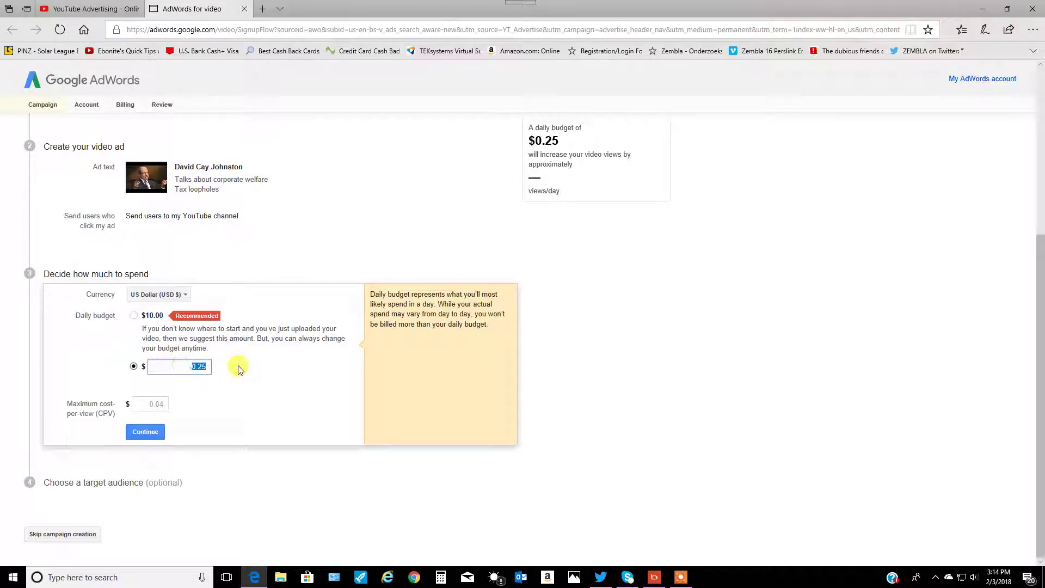
text(.75)
click(3, 371)
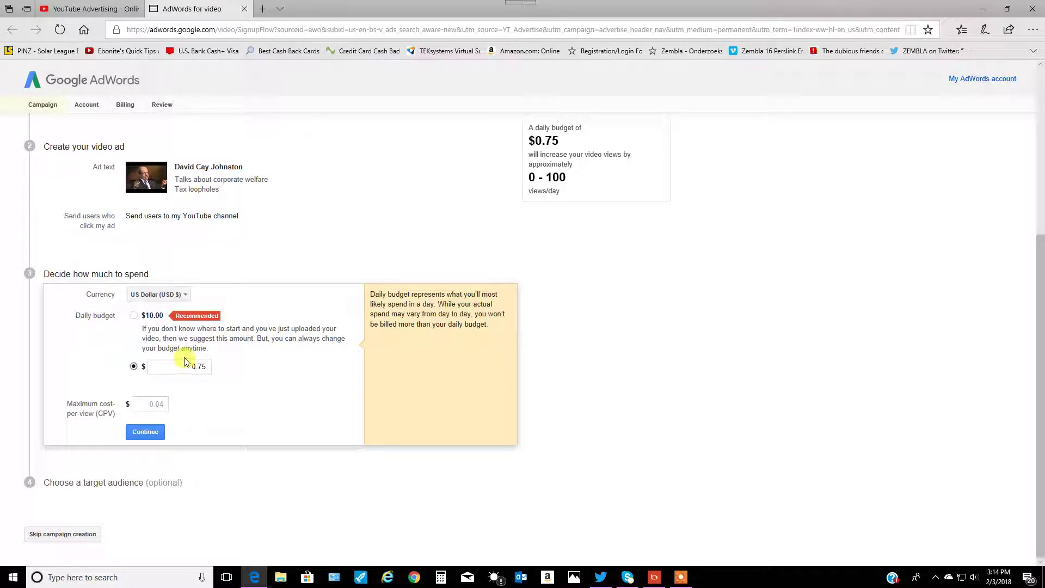
click(186, 366)
key(ctrl+a)
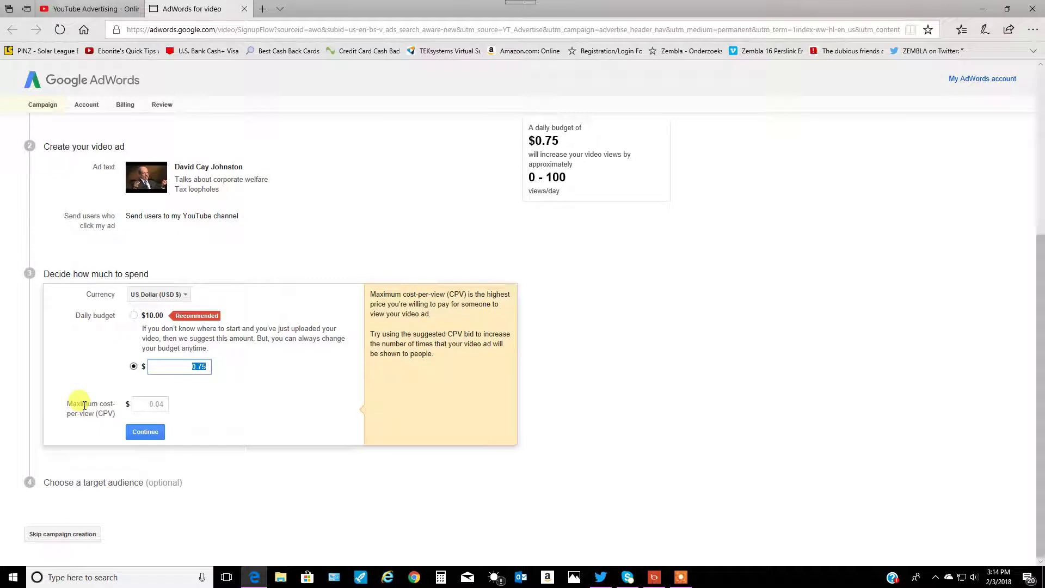
click(149, 435)
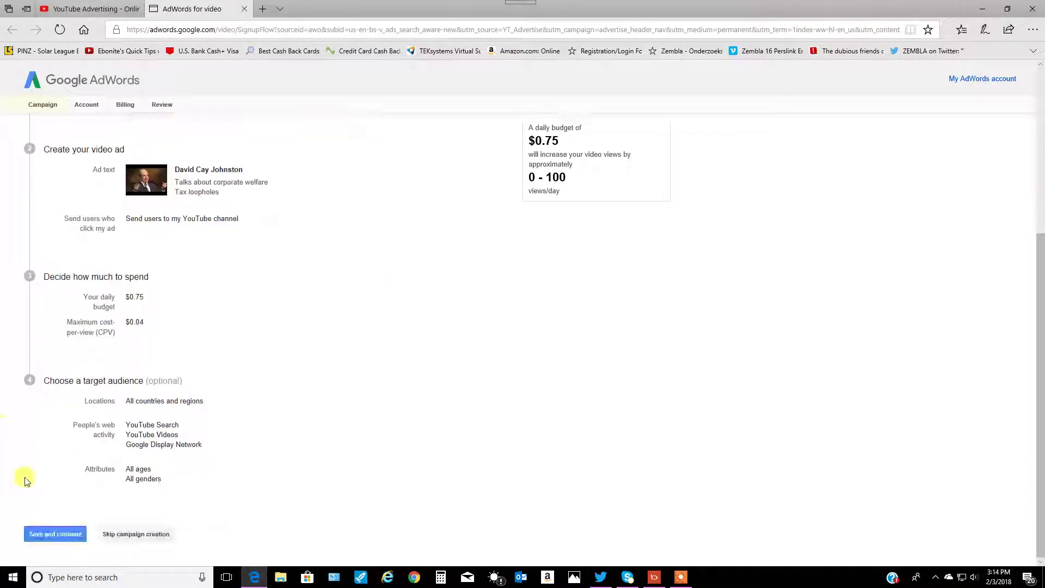
mouse_move(164, 401)
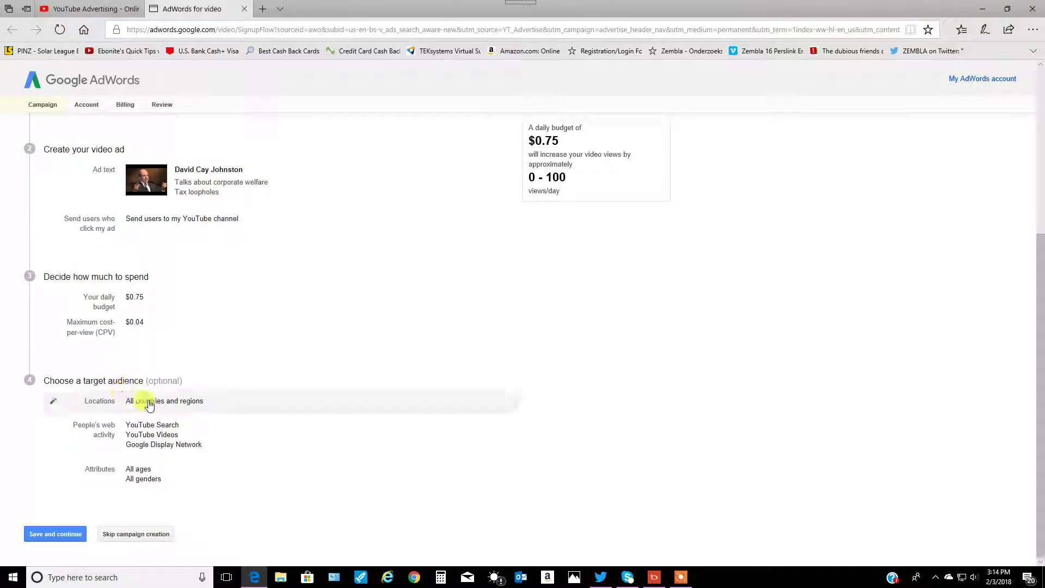
Replace the Worldwide location with United States and confirm the targeting.
click(150, 405)
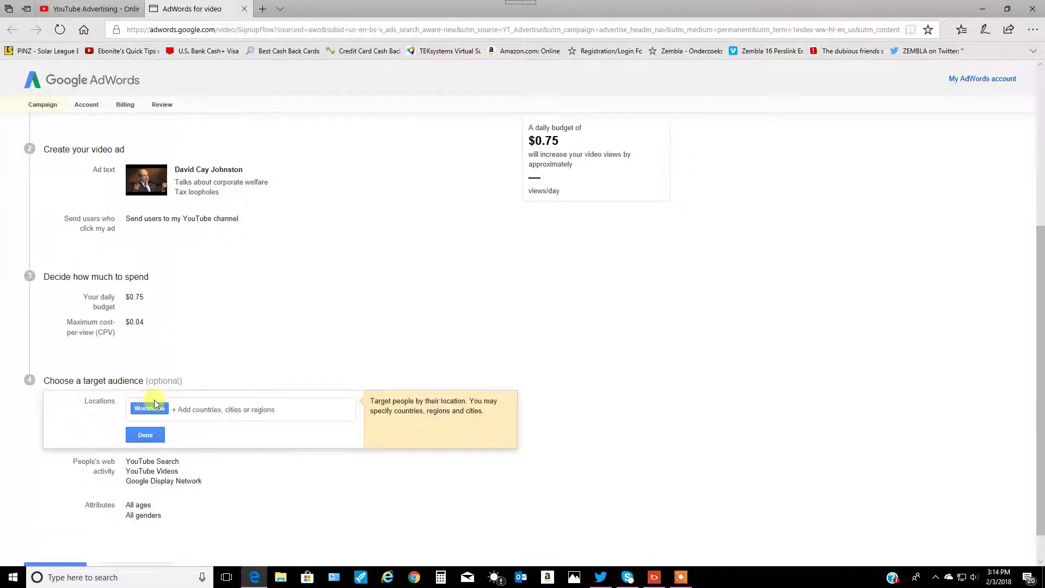
click(210, 406)
click(170, 440)
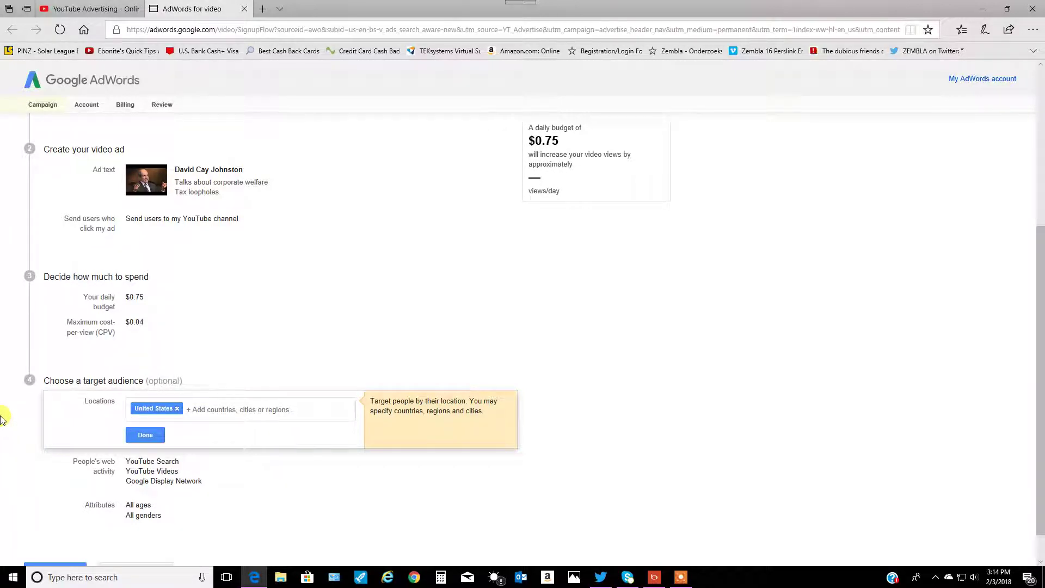
scroll(2, 419, down, 1)
click(156, 400)
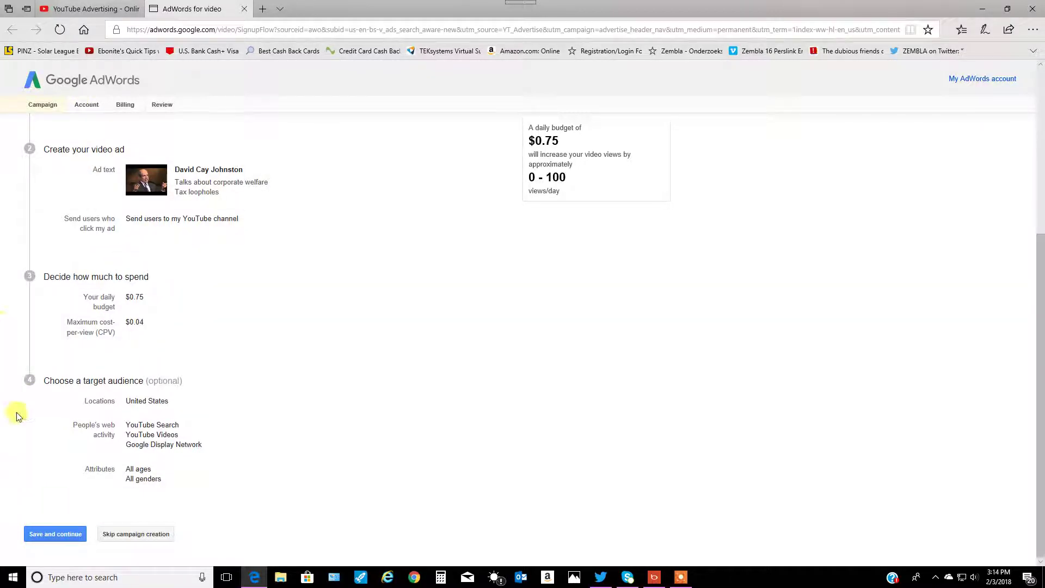
scroll(3, 446, up, 3)
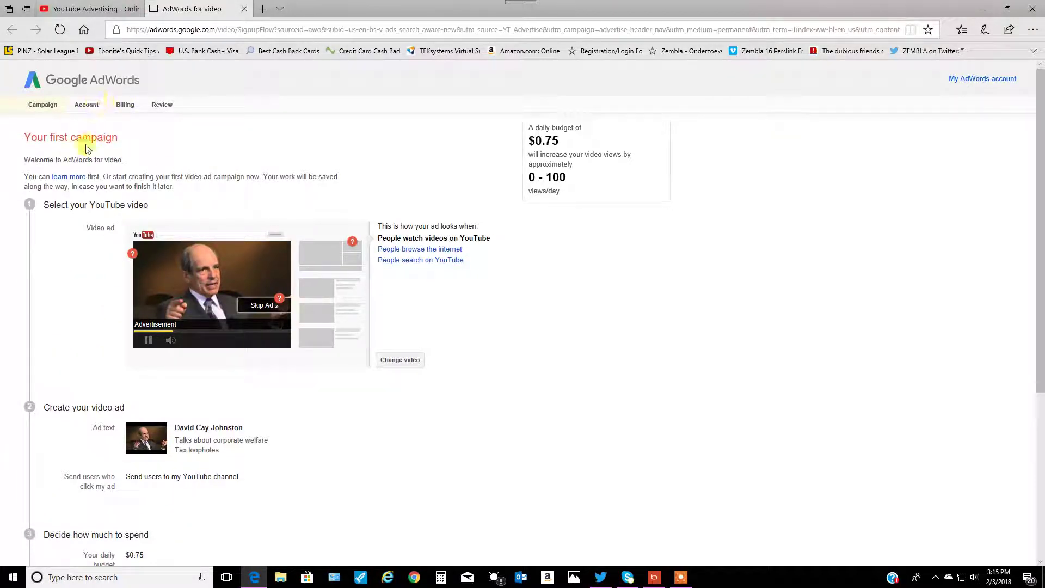
scroll(3, 376, down, 3)
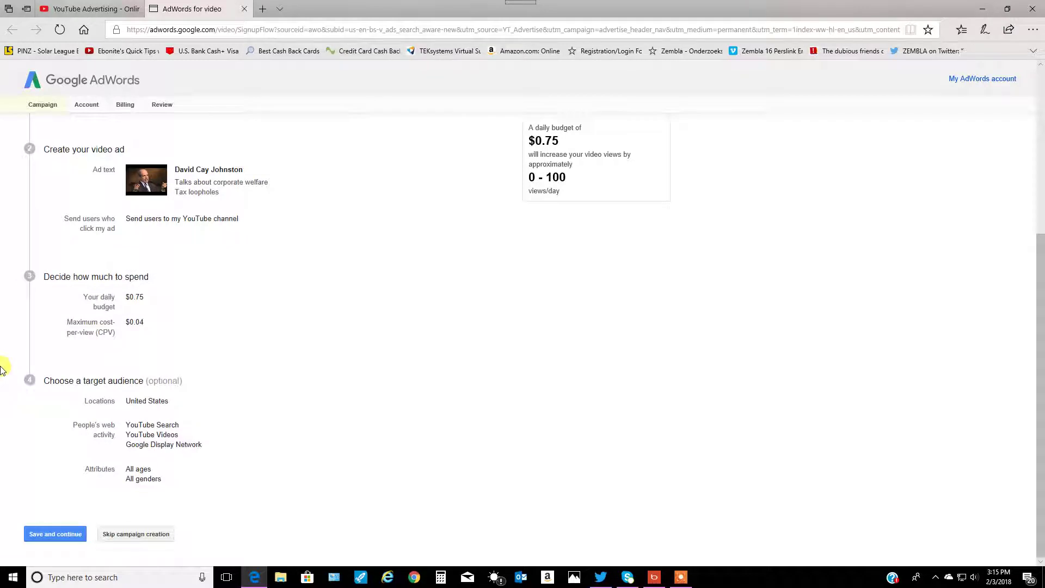
scroll(3, 374, up, 3)
scroll(2, 368, down, 3)
scroll(23, 424, up, 3)
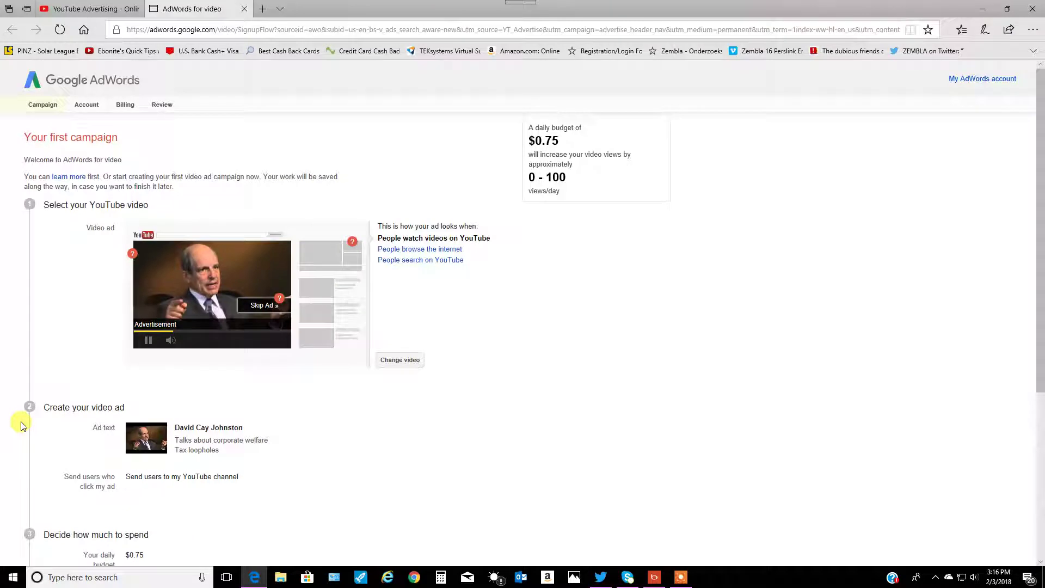